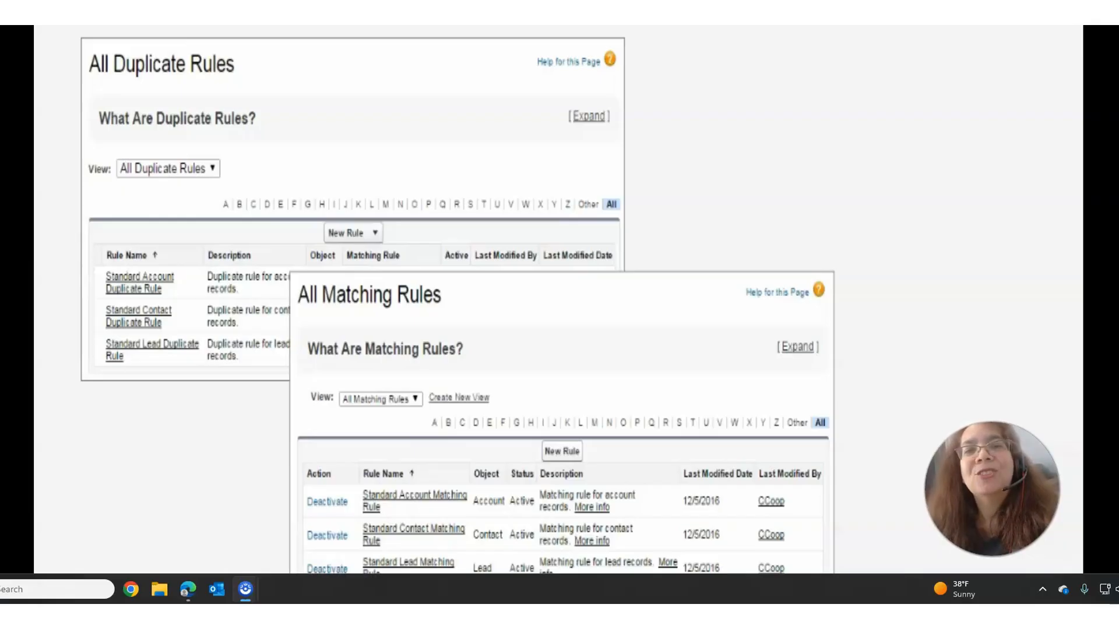
pyautogui.press('Right')
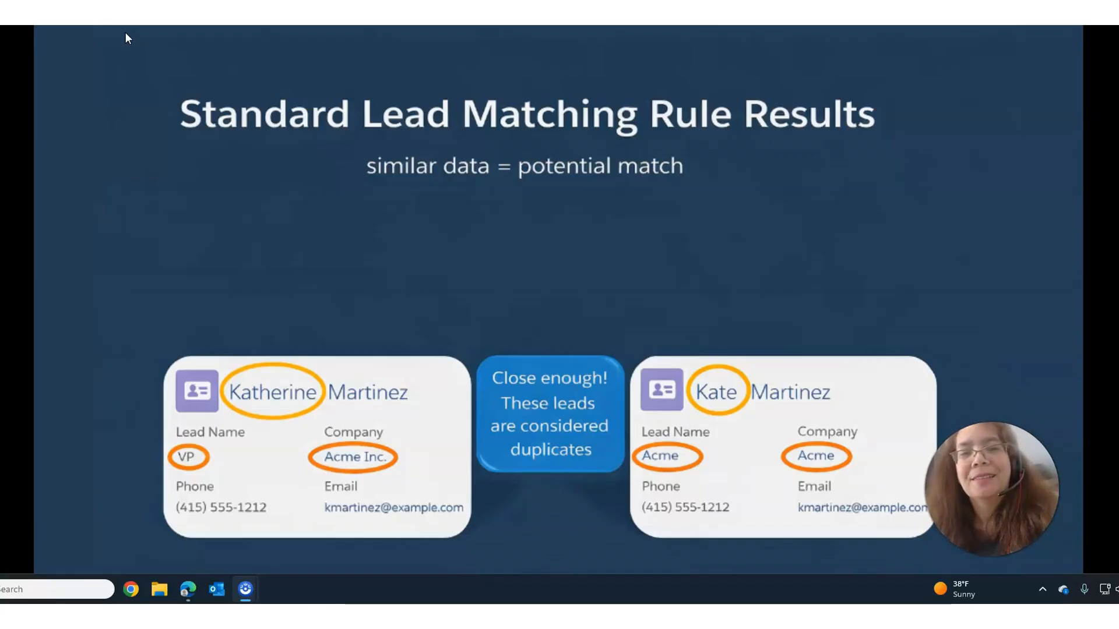
pyautogui.click(338, 141)
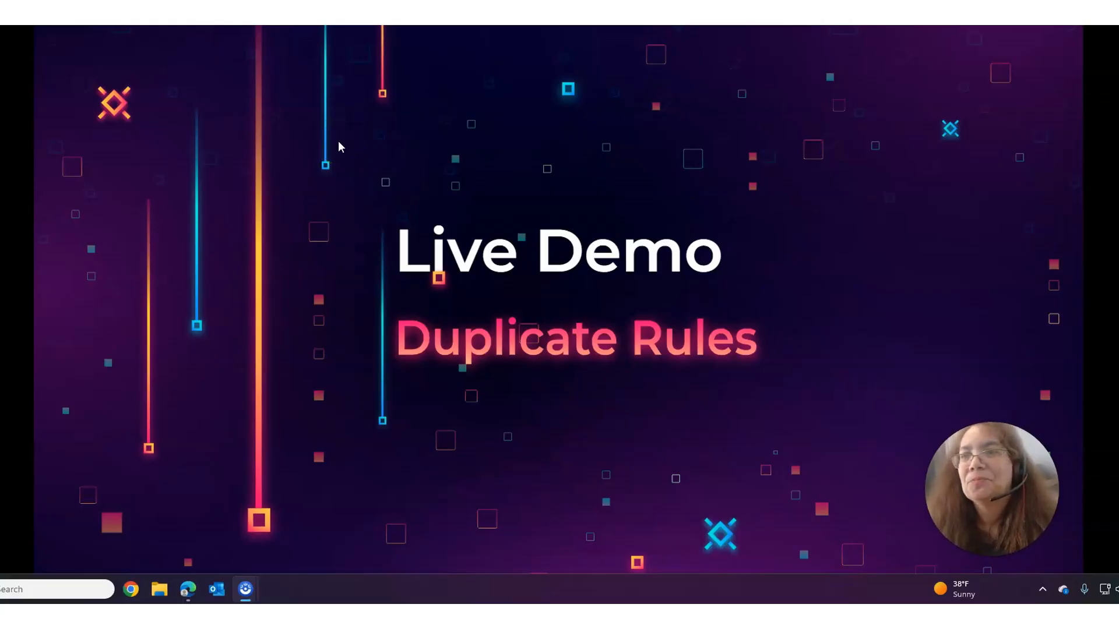
pyautogui.click(358, 121)
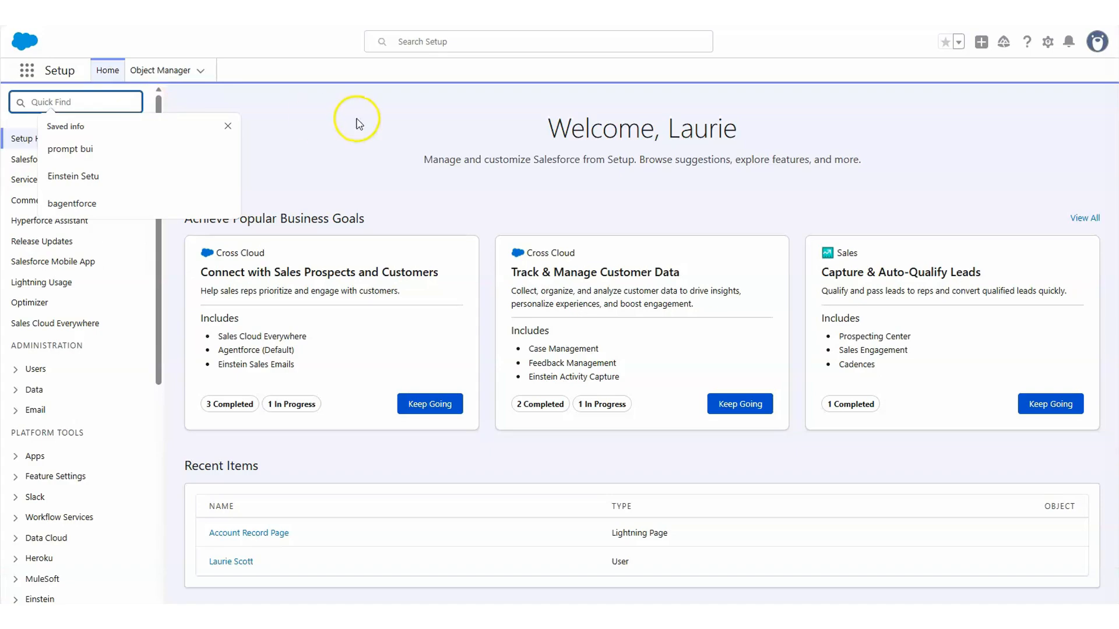
pyautogui.click(260, 100)
# Step: Search Setup for Duplicate Rules and open the Duplicate Rules page
pyautogui.click(74, 102)
pyautogui.write('Duplica')
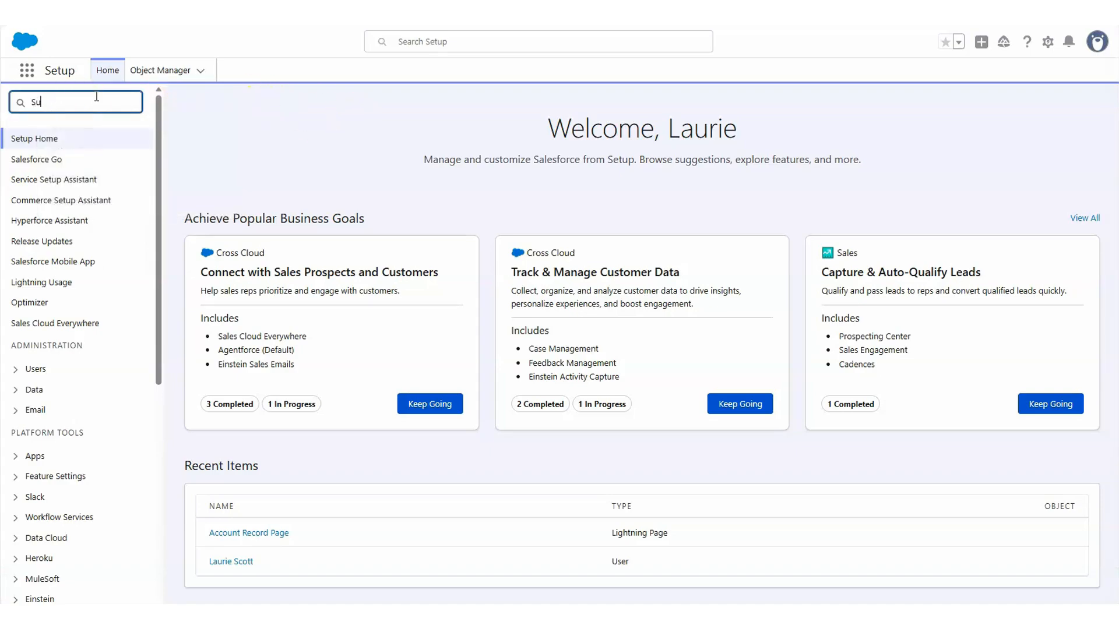
pyautogui.write('te Rul')
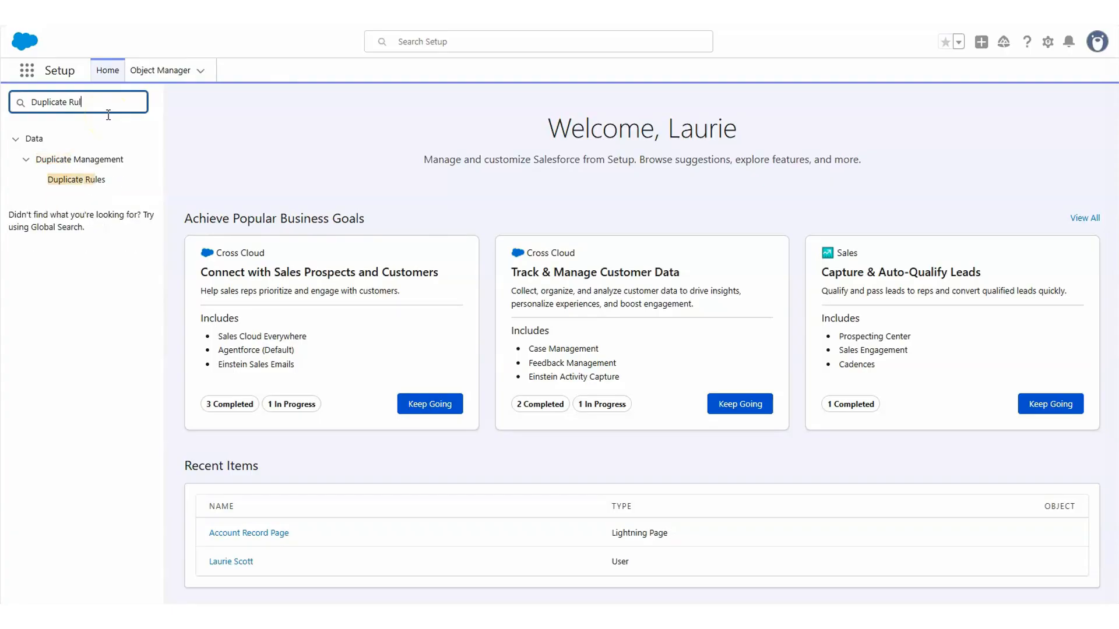
pyautogui.write('es')
pyautogui.click(87, 180)
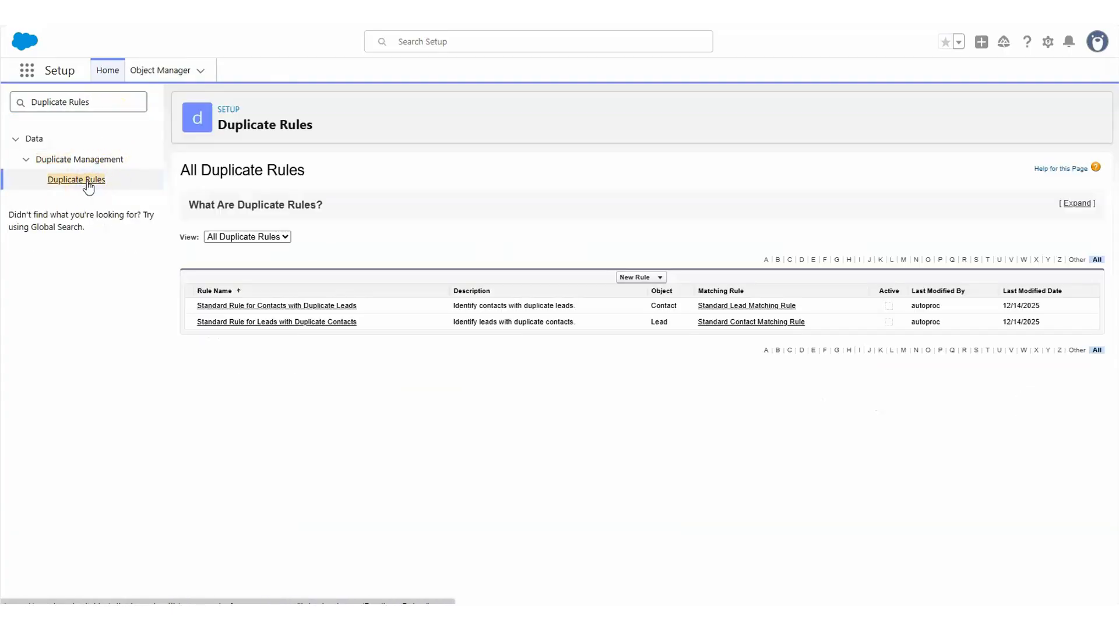
# Step: Start a new duplicate rule for the Lead object and name it Lead by Email
pyautogui.click(641, 278)
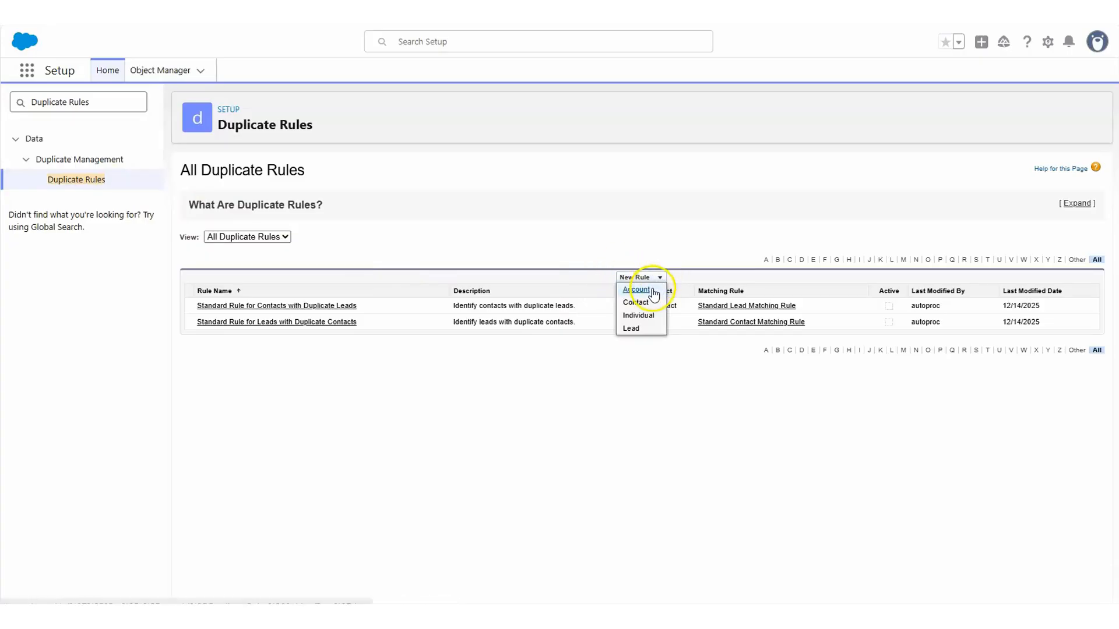
pyautogui.click(631, 329)
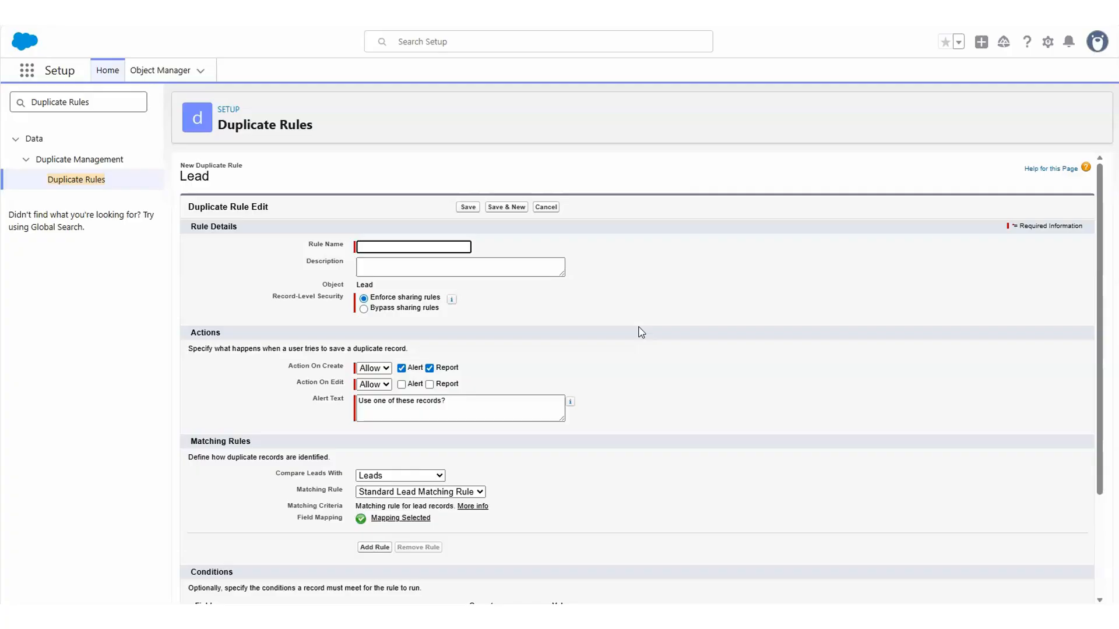
pyautogui.click(365, 247)
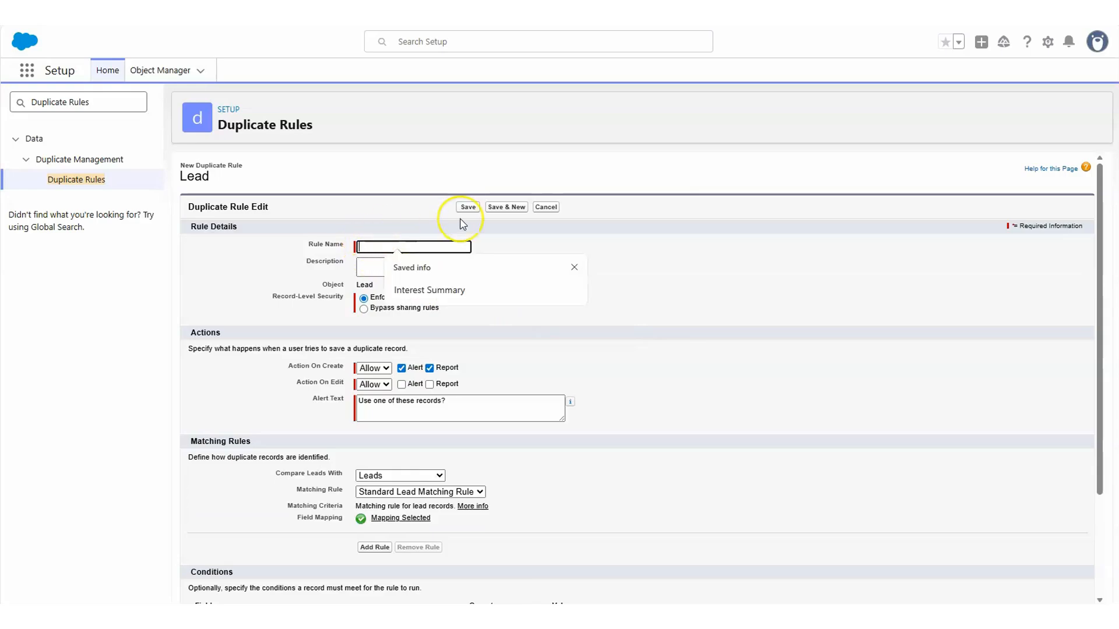
pyautogui.write('Lead by E')
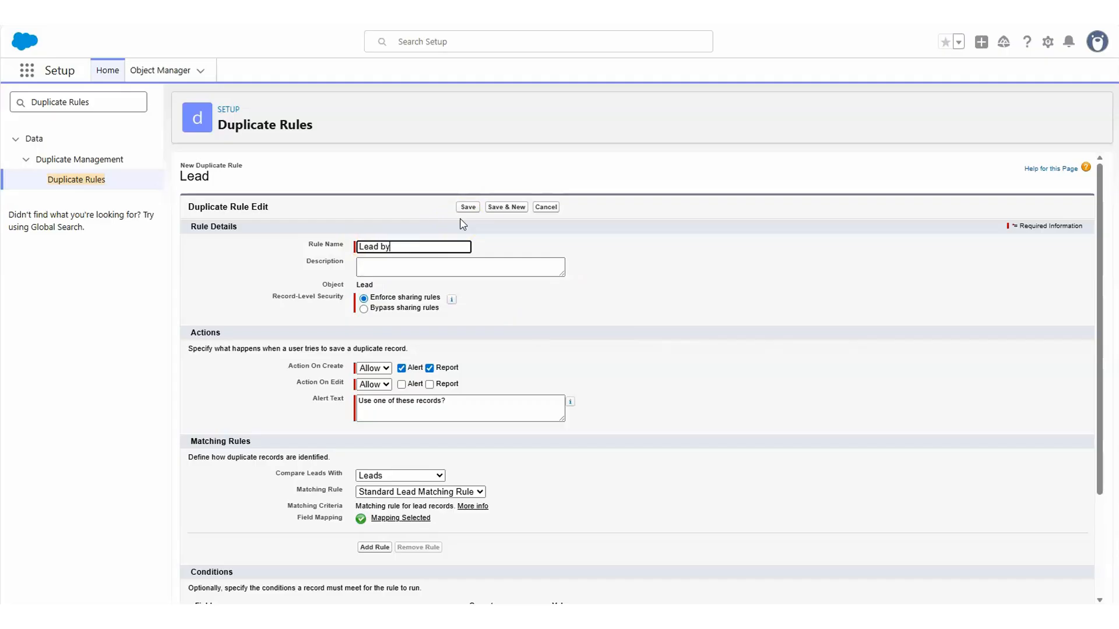
pyautogui.write('mail')
# Step: Set the rule to bypass sharing rules, allow duplicates on create, and report duplicates on edit
pyautogui.click(363, 309)
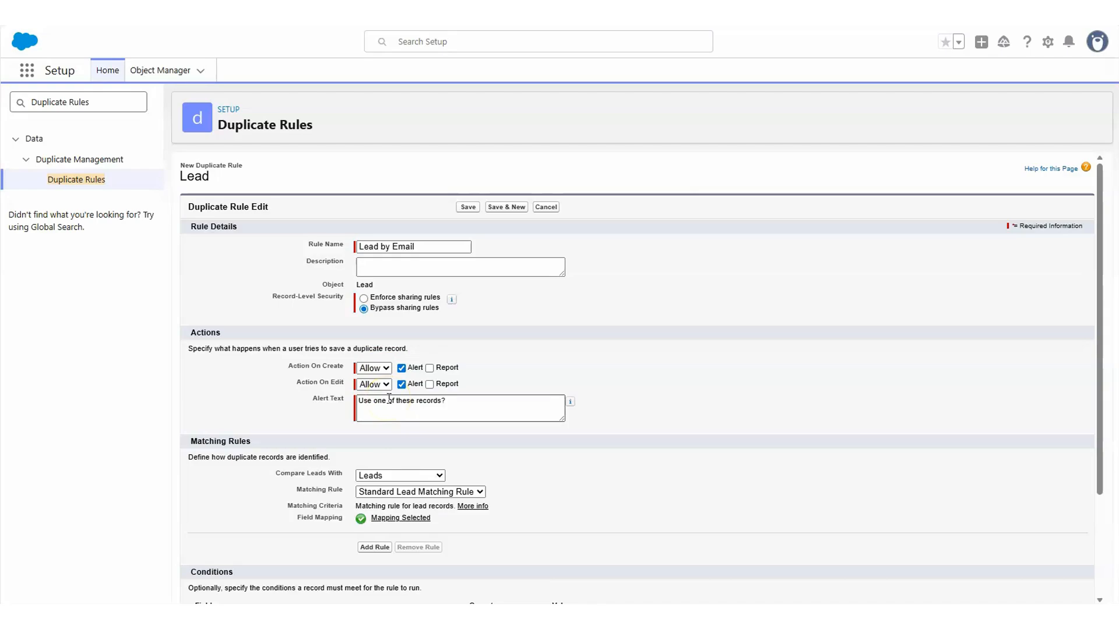
pyautogui.click(429, 384)
pyautogui.click(386, 369)
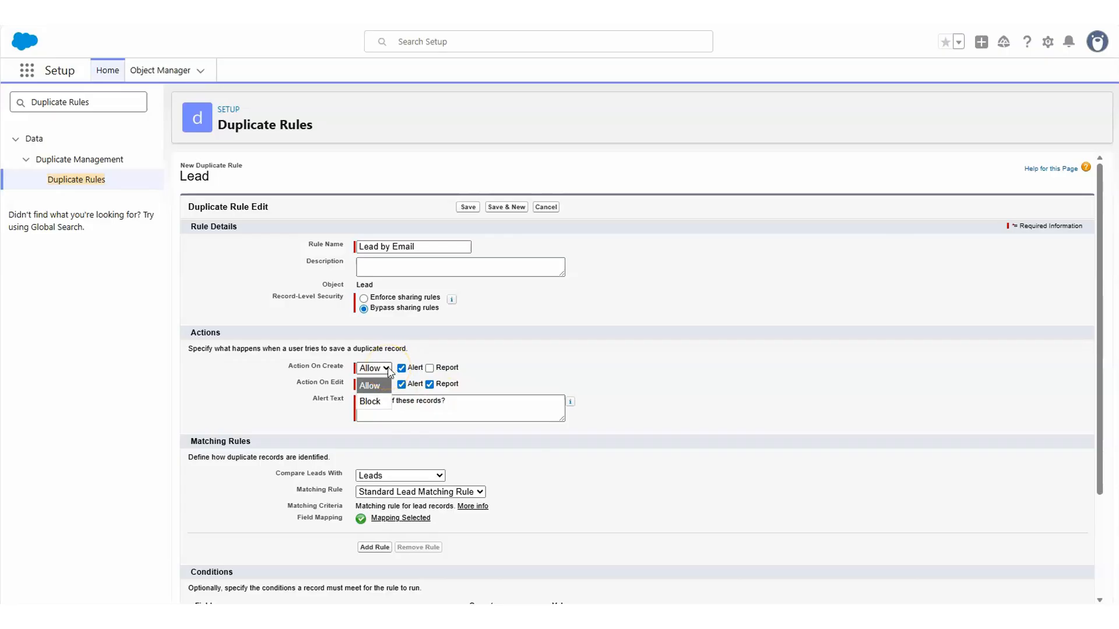
pyautogui.click(389, 371)
# Step: Choose to create a new matching rule for this duplicate rule
pyautogui.scroll(-3, 511, 361)
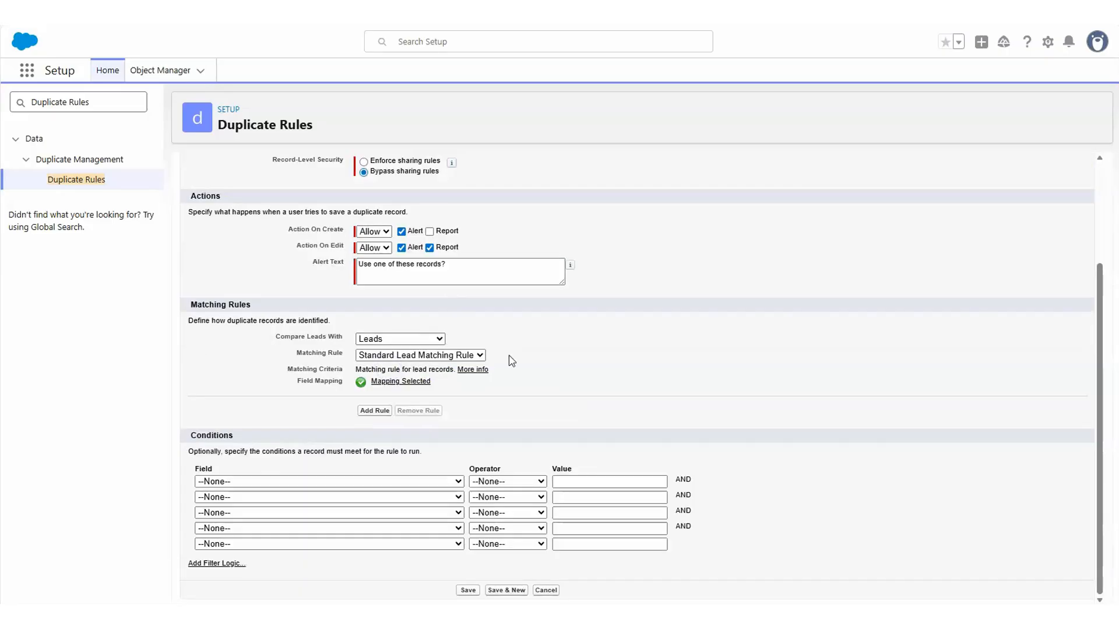
pyautogui.click(503, 360)
pyautogui.click(481, 357)
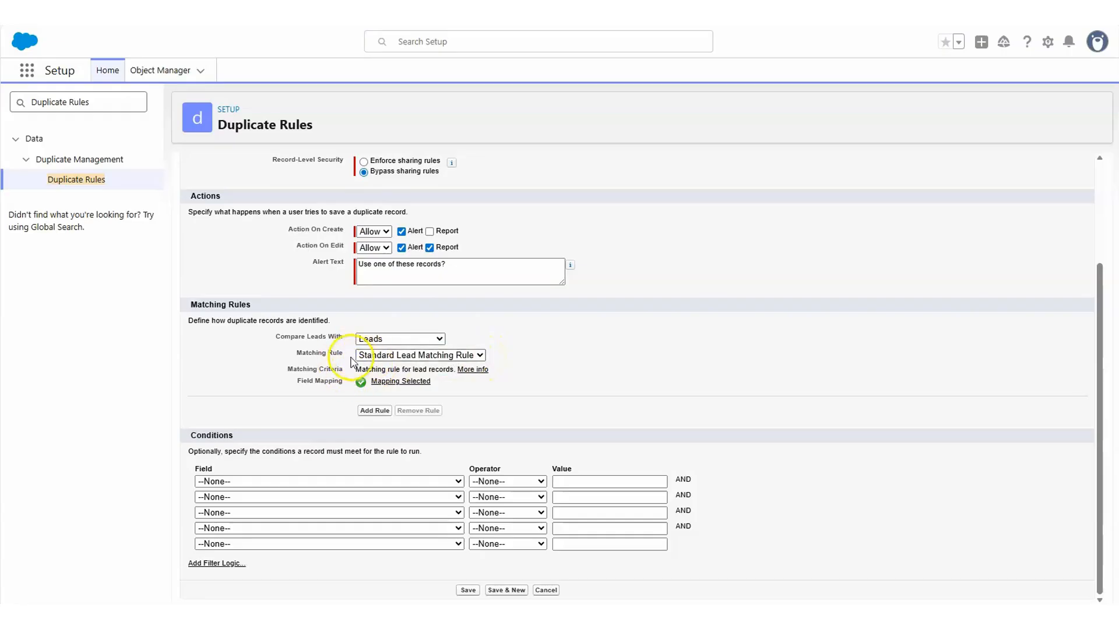
pyautogui.click(480, 355)
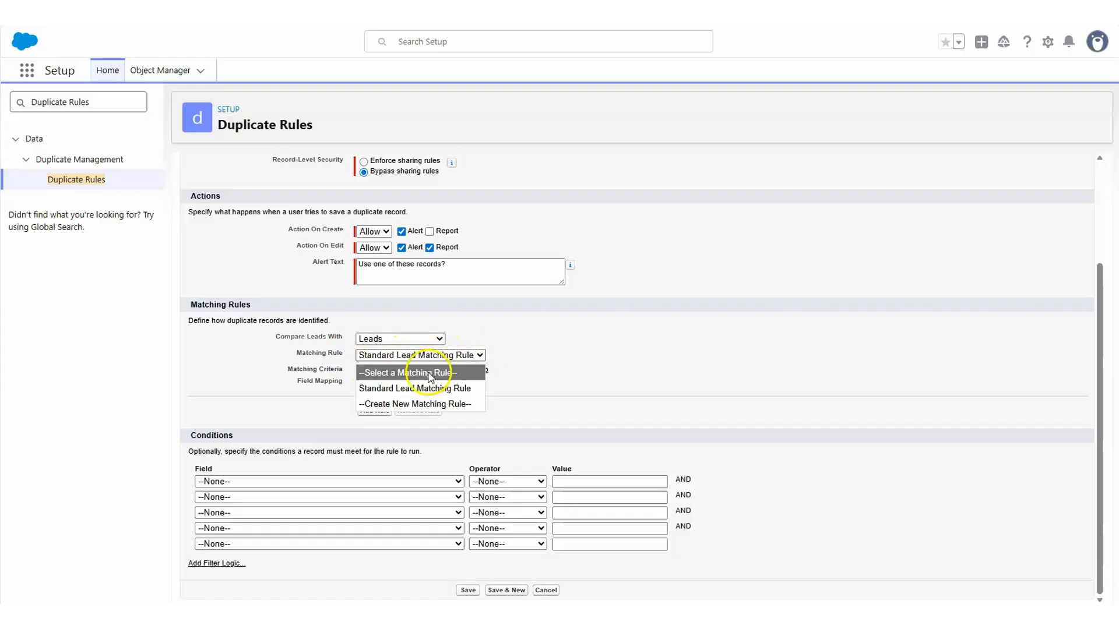
pyautogui.click(457, 405)
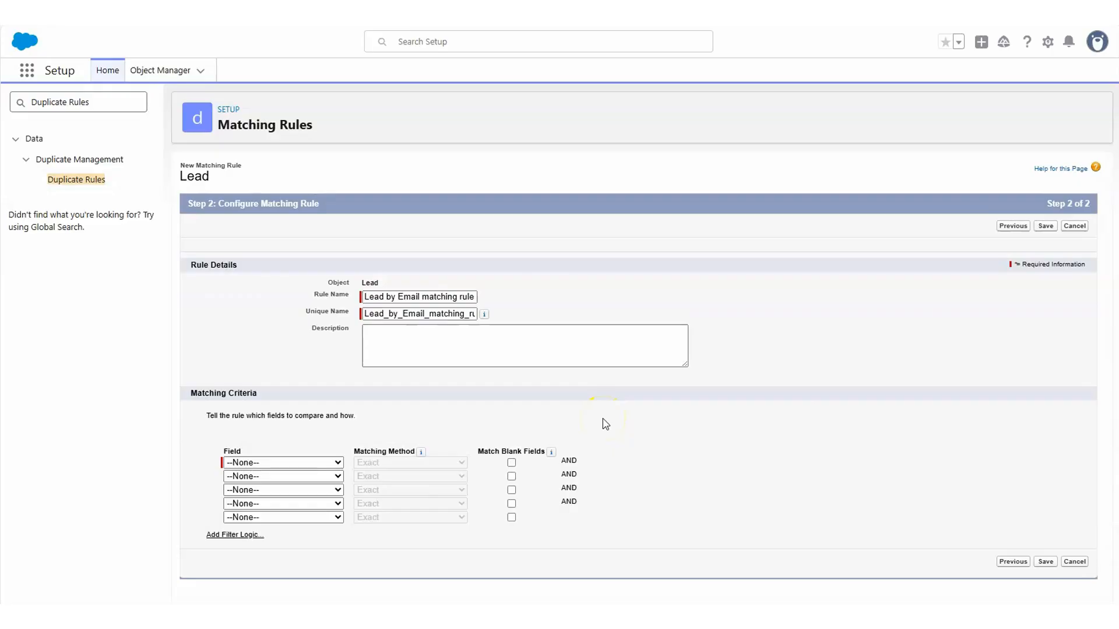
# Step: Set the first matching criterion field to Email with the Exact matching method
pyautogui.click(603, 424)
pyautogui.click(283, 463)
pyautogui.click(389, 426)
pyautogui.click(245, 463)
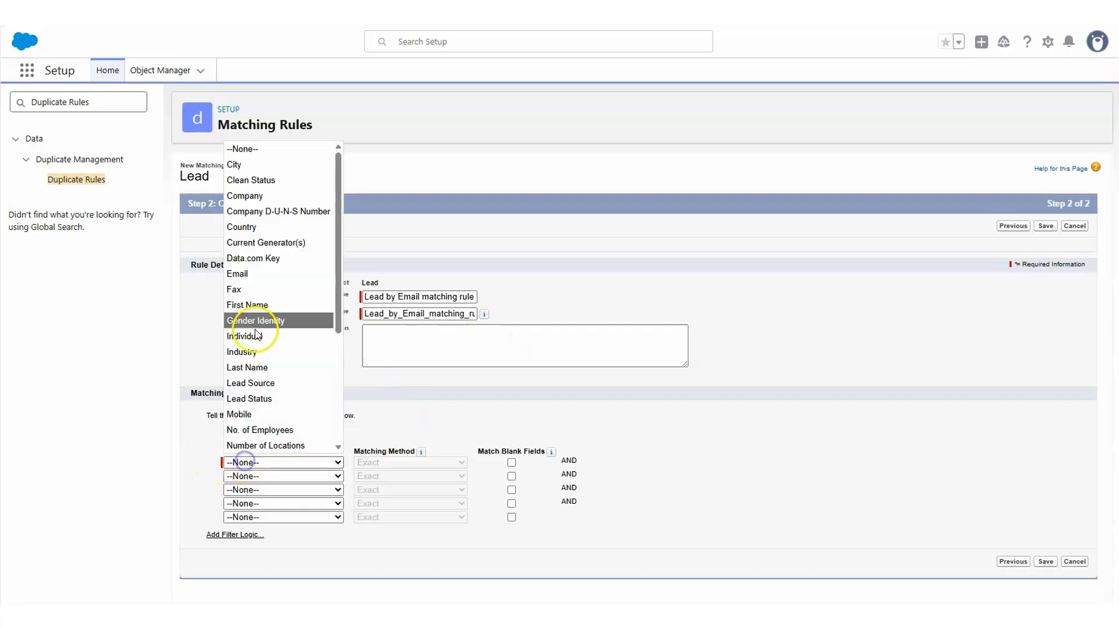
pyautogui.click(257, 283)
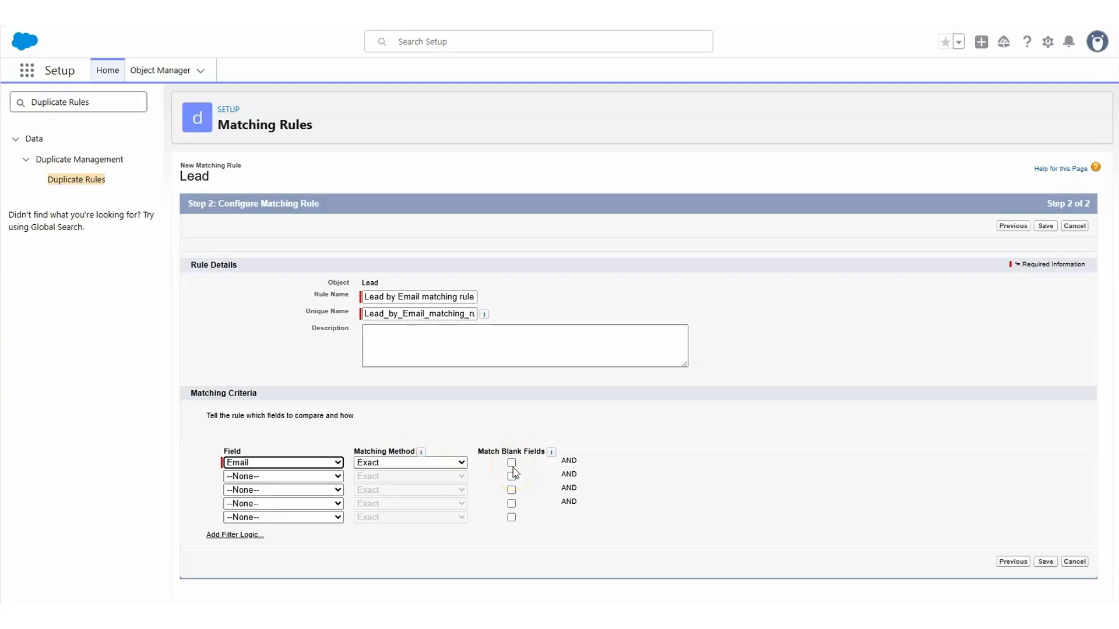
# Step: Add Title as the second matching field using the Fuzzy: Title method, and save the matching rule
pyautogui.click(332, 477)
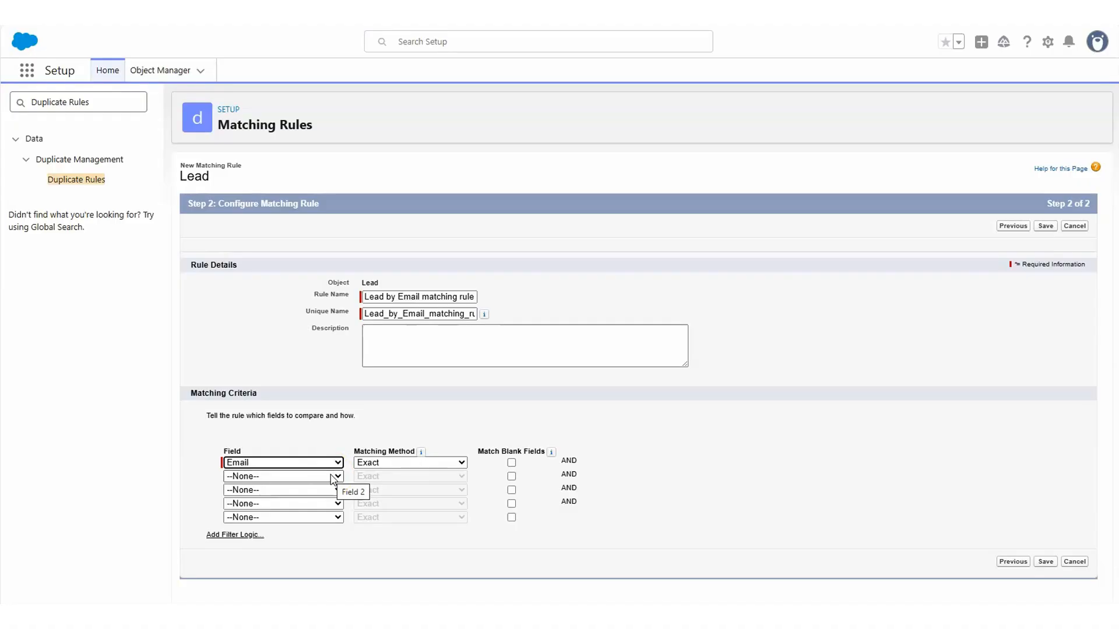
pyautogui.click(274, 483)
pyautogui.click(270, 483)
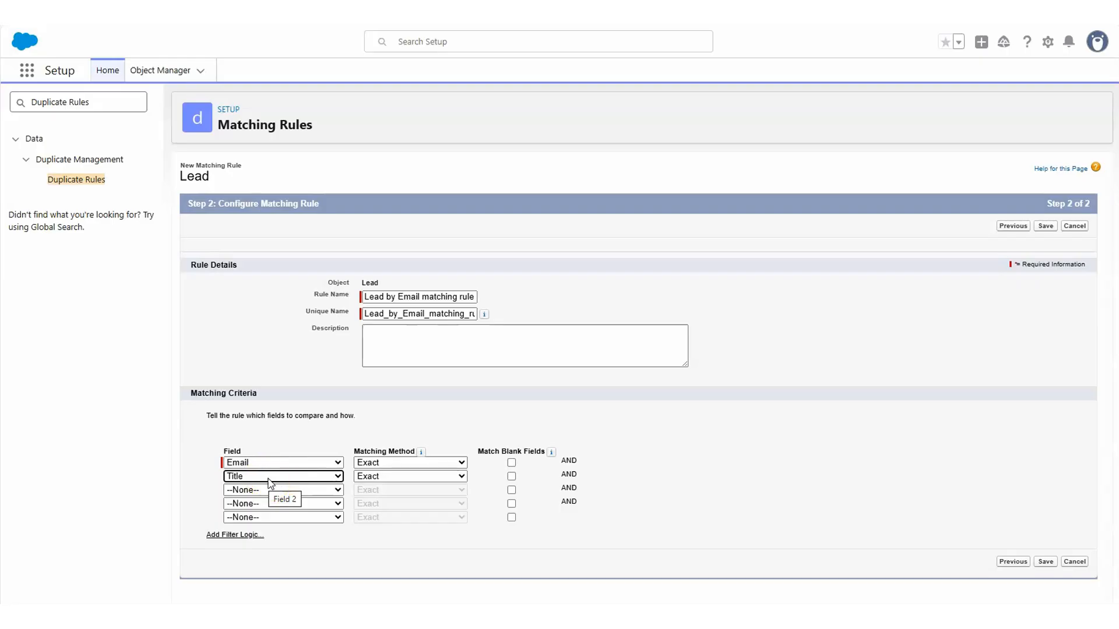
pyautogui.click(279, 484)
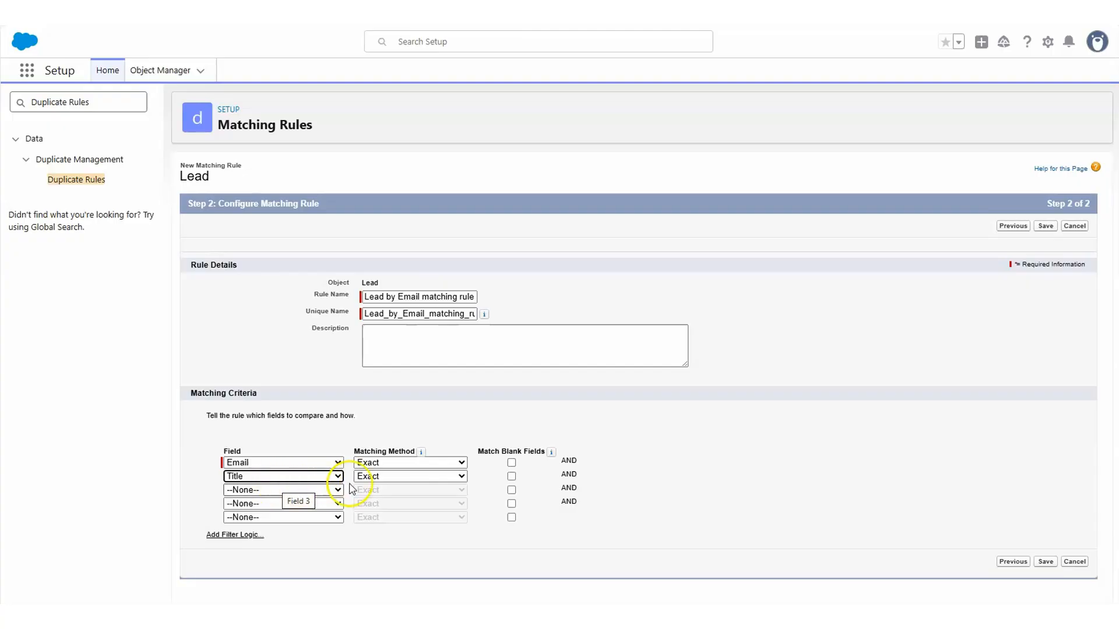
pyautogui.click(457, 476)
pyautogui.click(393, 506)
pyautogui.click(565, 501)
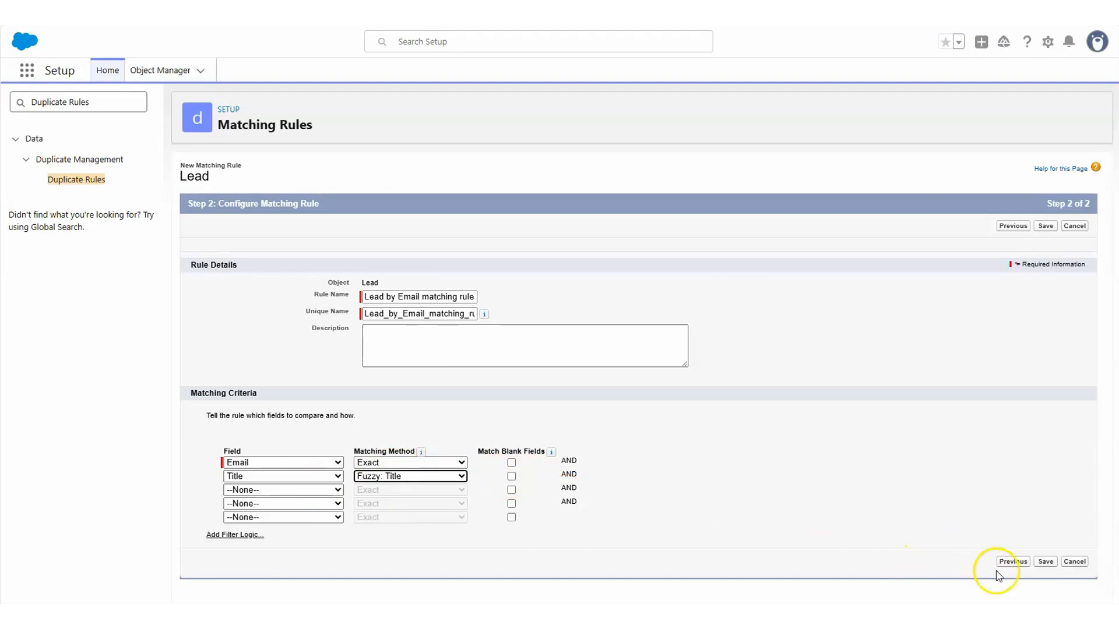
pyautogui.click(1046, 561)
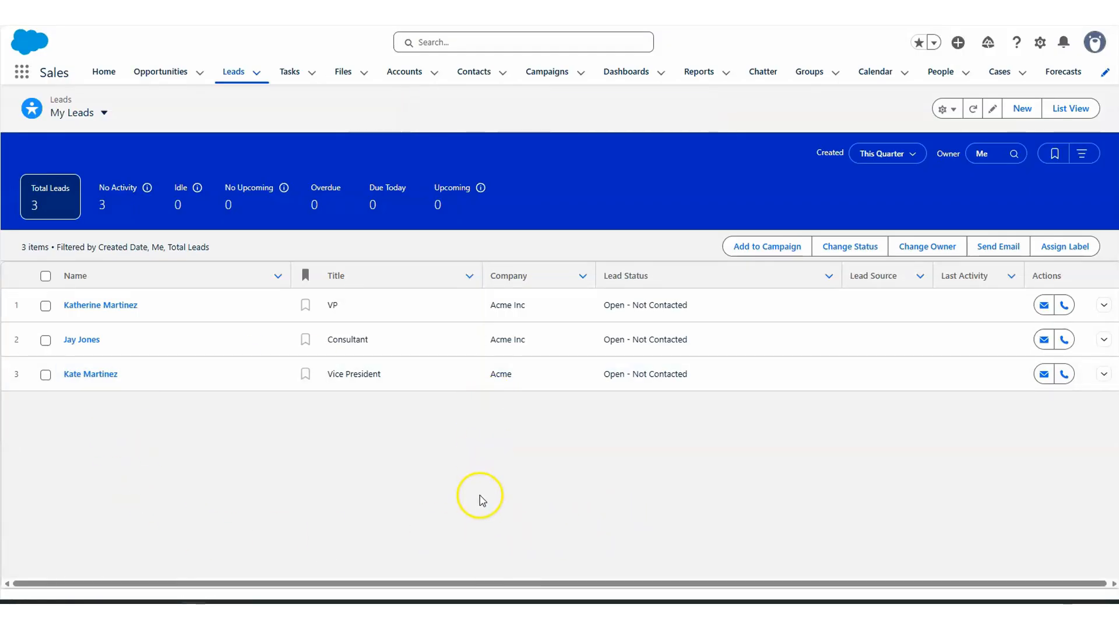
# Step: Open the first lead in the My Leads list to check for potential duplicates
pyautogui.click(100, 305)
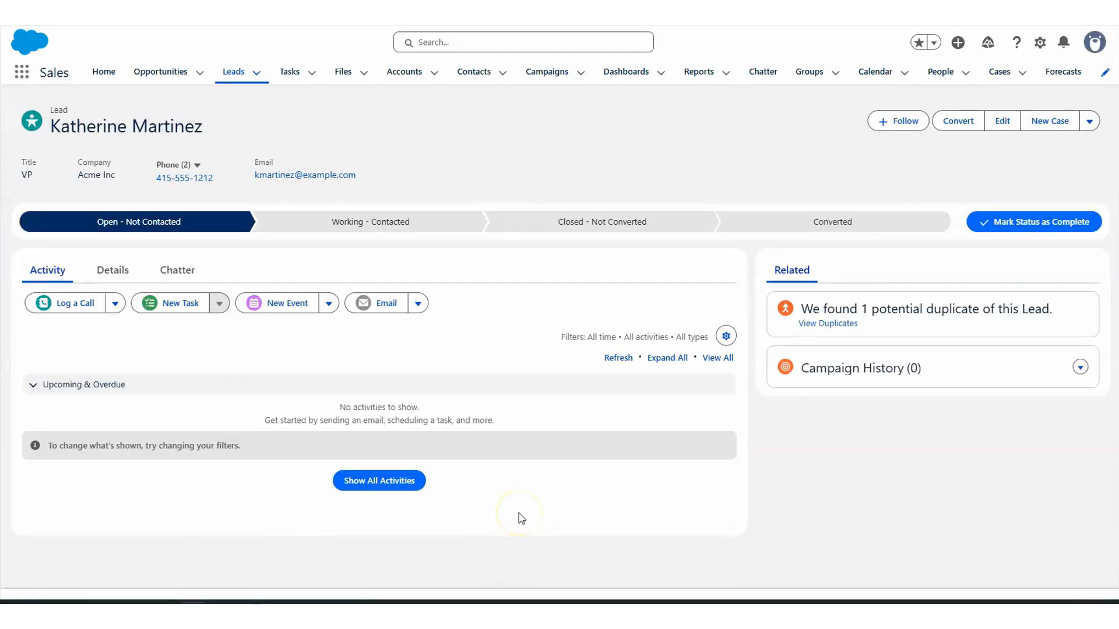